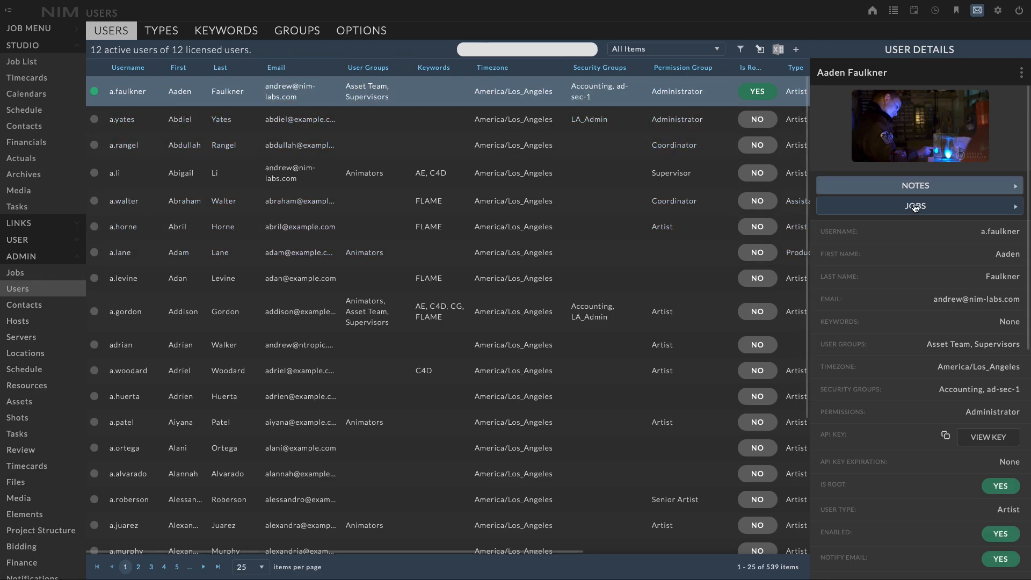
# Open the selected user's rates from the user details and add a new rate entry.
pyautogui.scroll(-1, 1024, 168)
pyautogui.scroll(-7, 1025, 168)
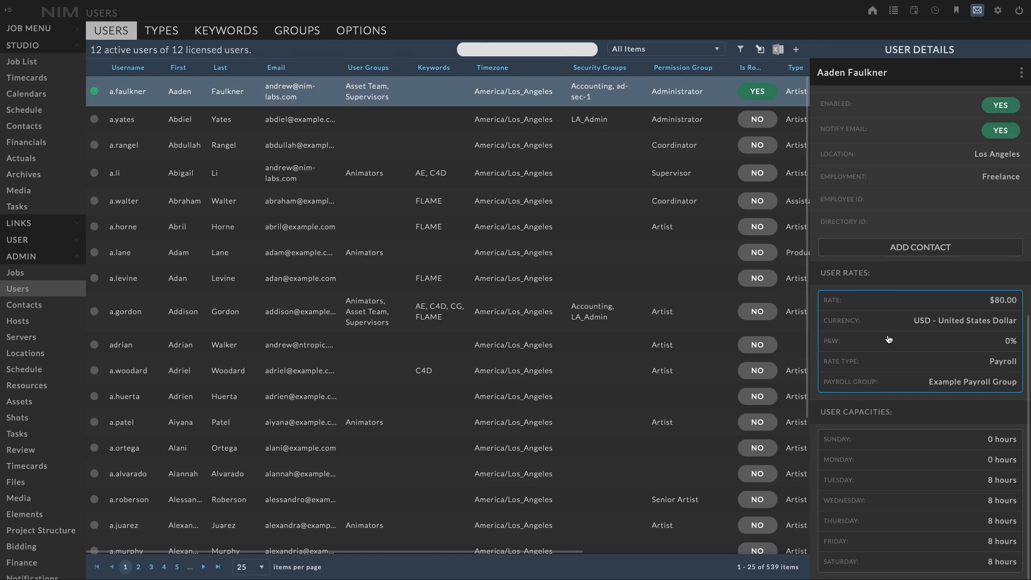
pyautogui.click(889, 339)
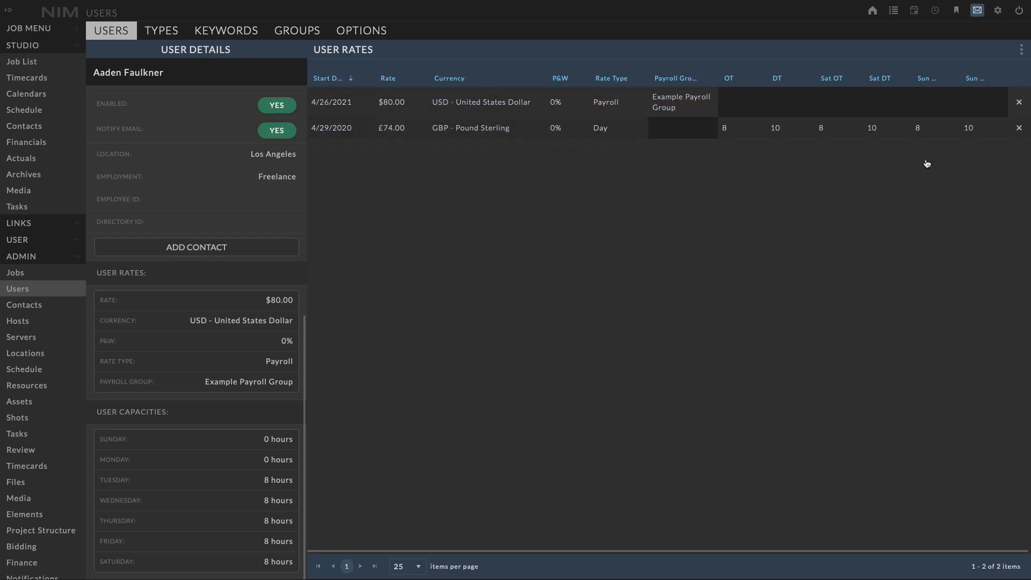
pyautogui.click(1023, 54)
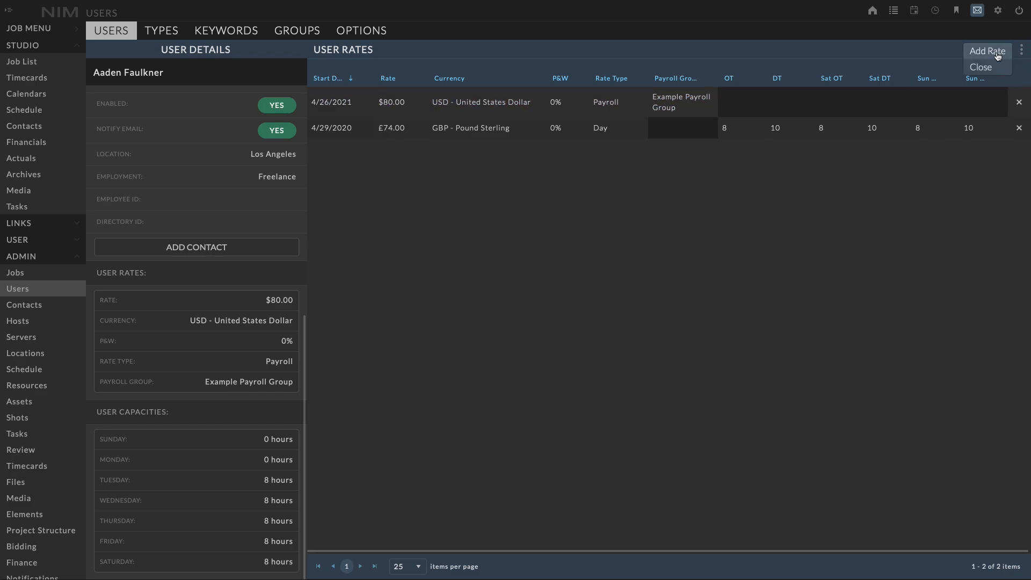
pyautogui.click(997, 51)
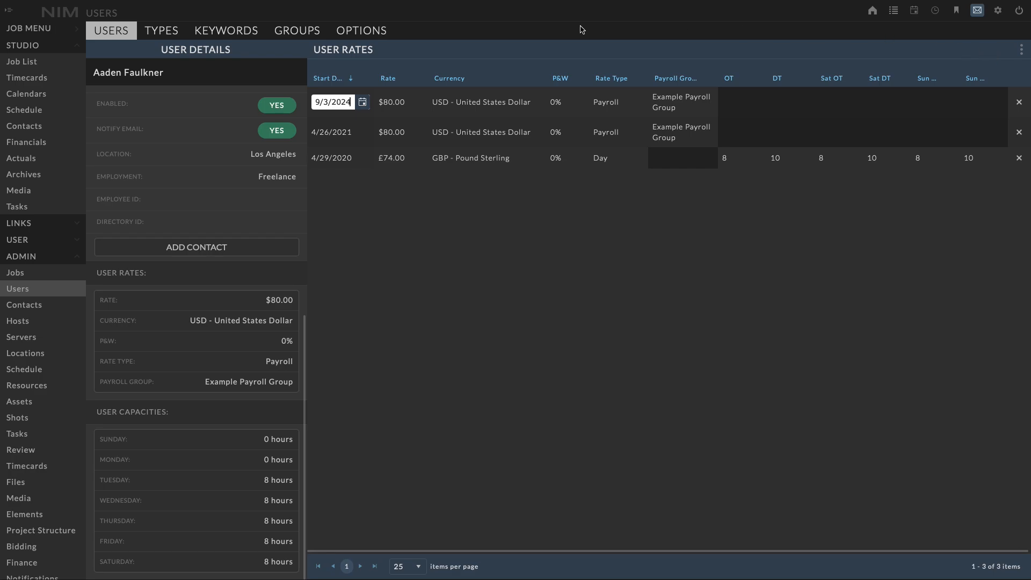
# Set the new rate entry's rate to 85.
pyautogui.click(399, 104)
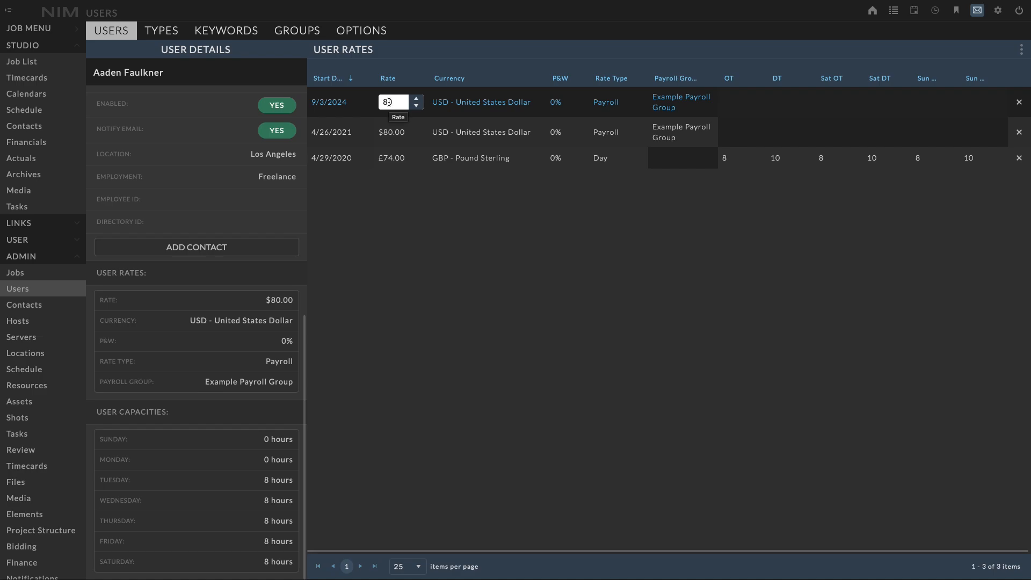
pyautogui.doubleClick(389, 102)
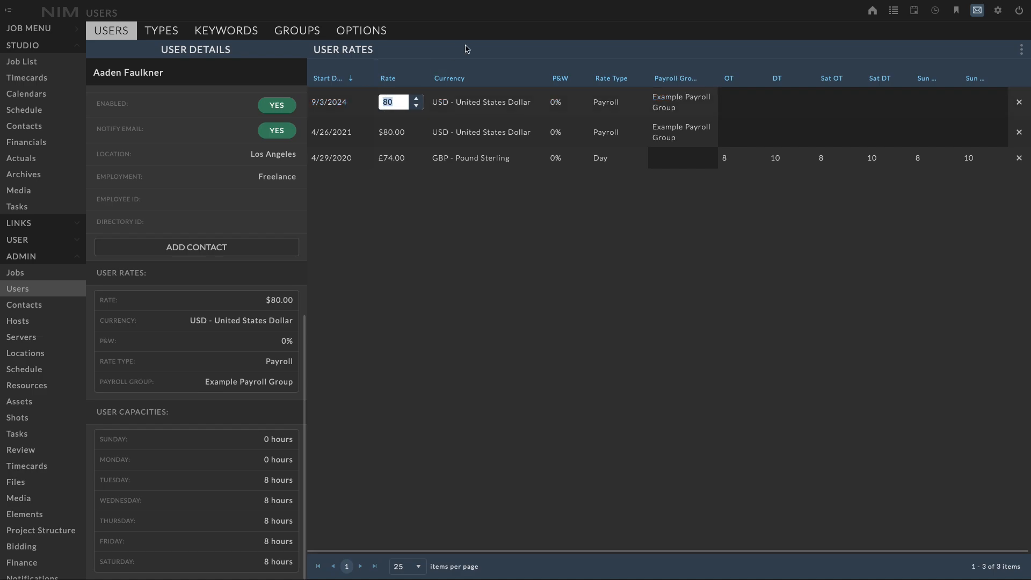
pyautogui.write('85')
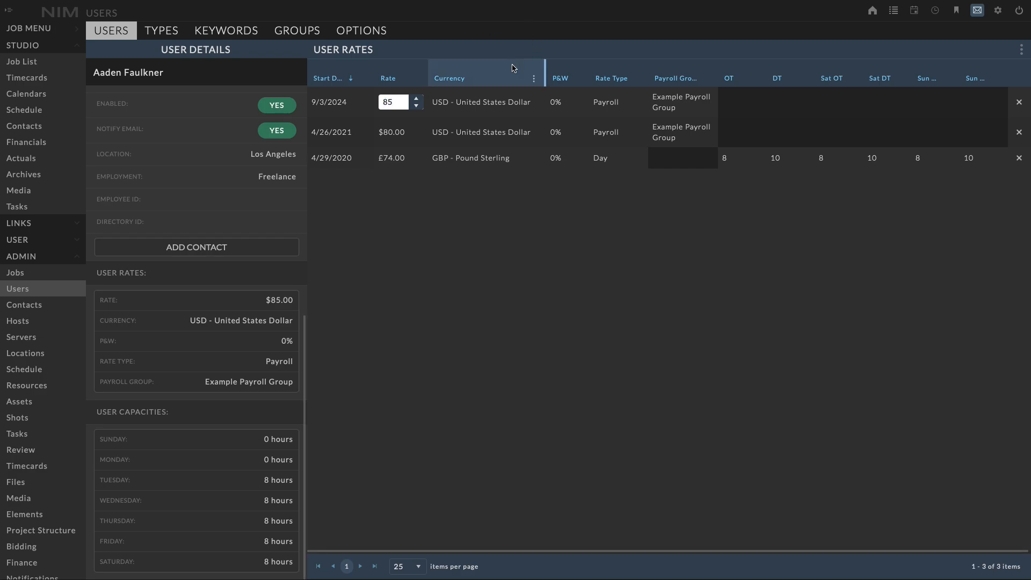
# Examine the currency choices and the P&W field of the new rate entry.
pyautogui.click(514, 105)
pyautogui.click(513, 102)
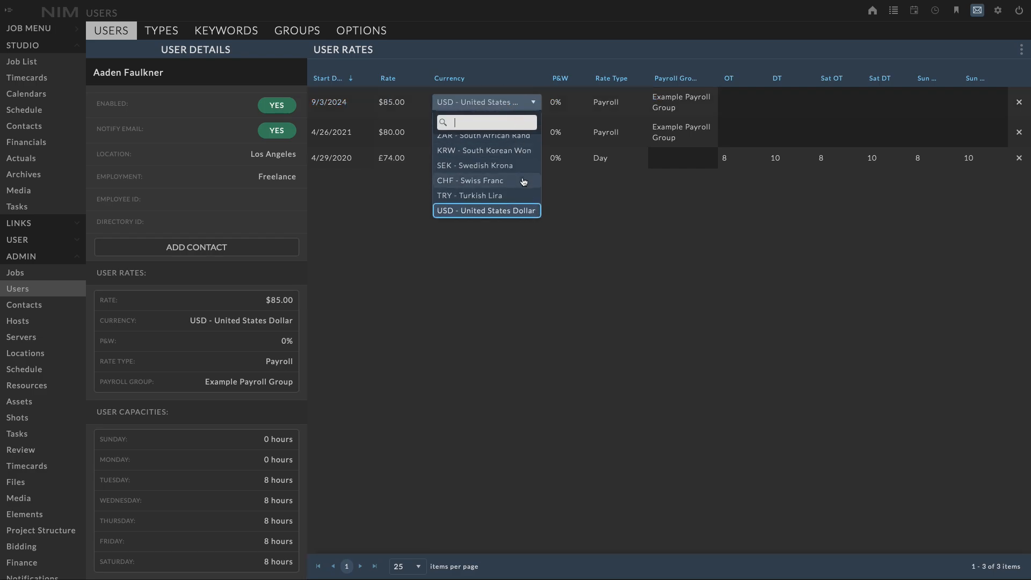
pyautogui.scroll(1, 522, 182)
pyautogui.scroll(-1, 522, 182)
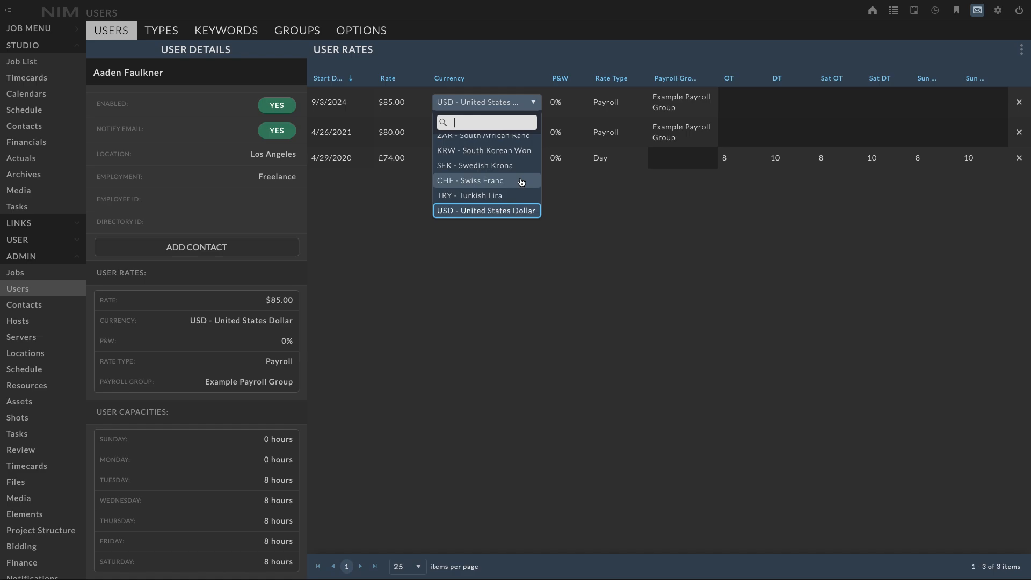
pyautogui.click(525, 54)
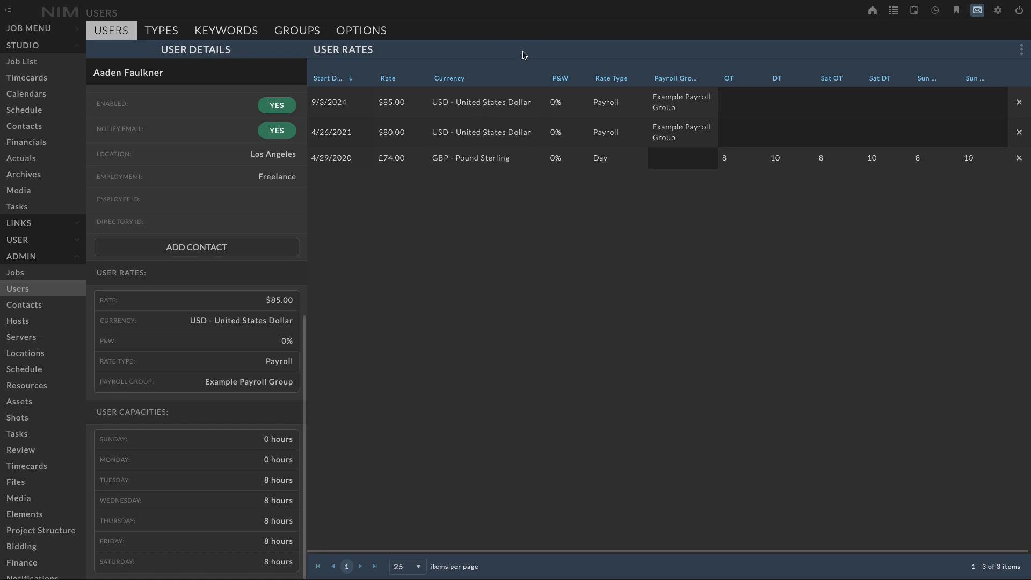
pyautogui.click(565, 108)
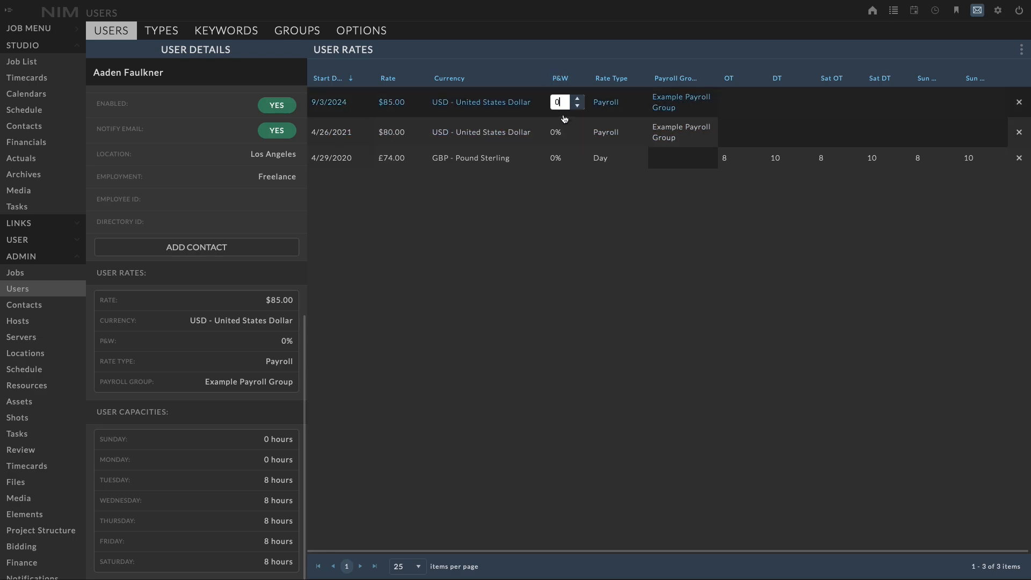
# Set the new rate entry's rate type to Hourly.
pyautogui.click(626, 111)
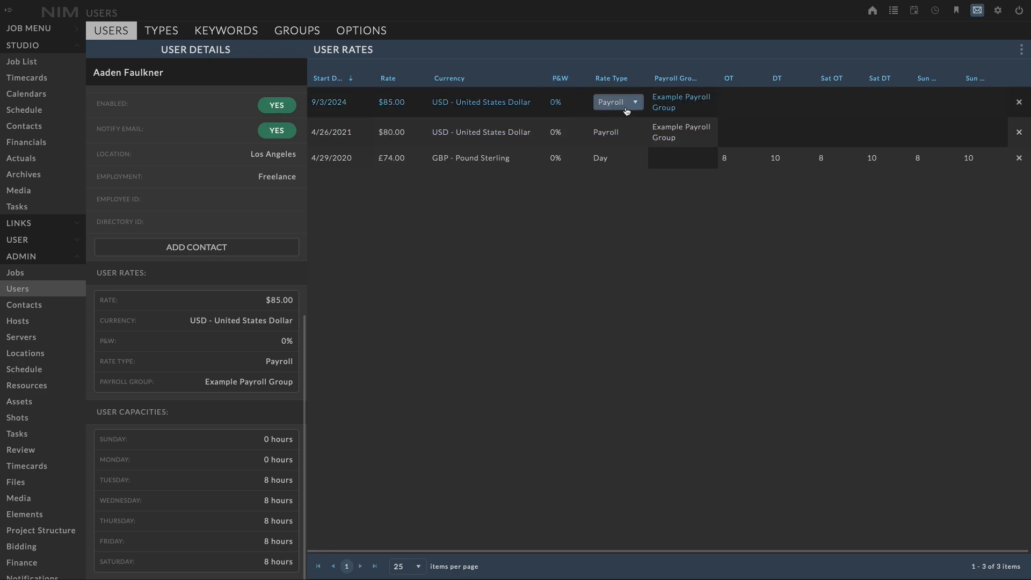
pyautogui.click(626, 111)
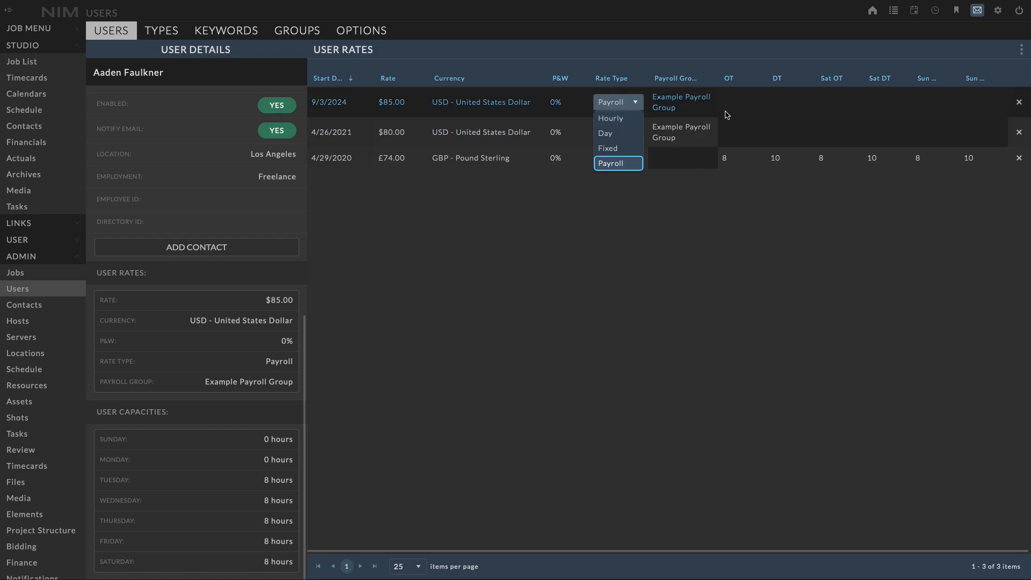
pyautogui.click(625, 119)
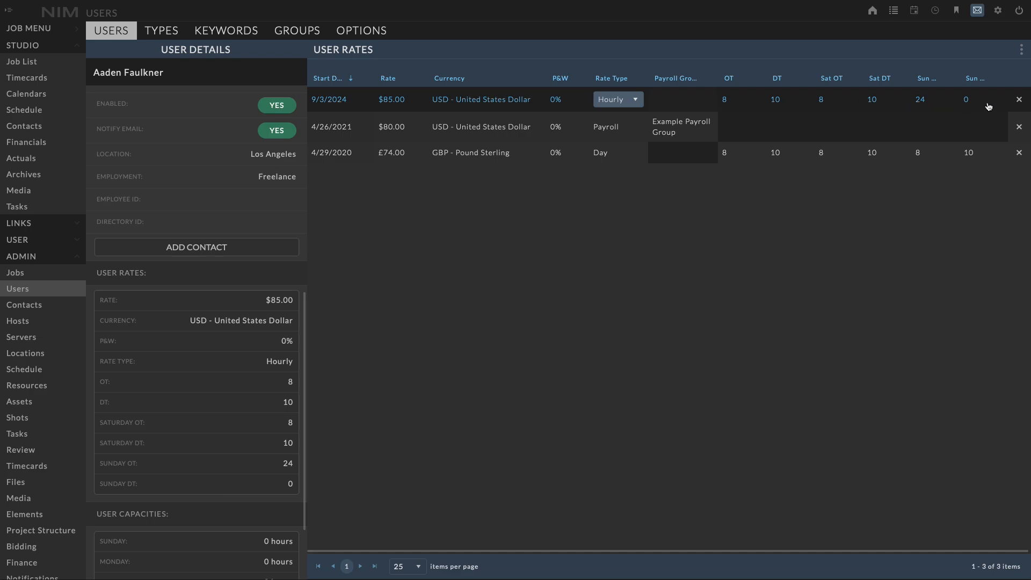
# Examine the editable OT and DT hour thresholds of the new hourly rate entry.
pyautogui.click(738, 101)
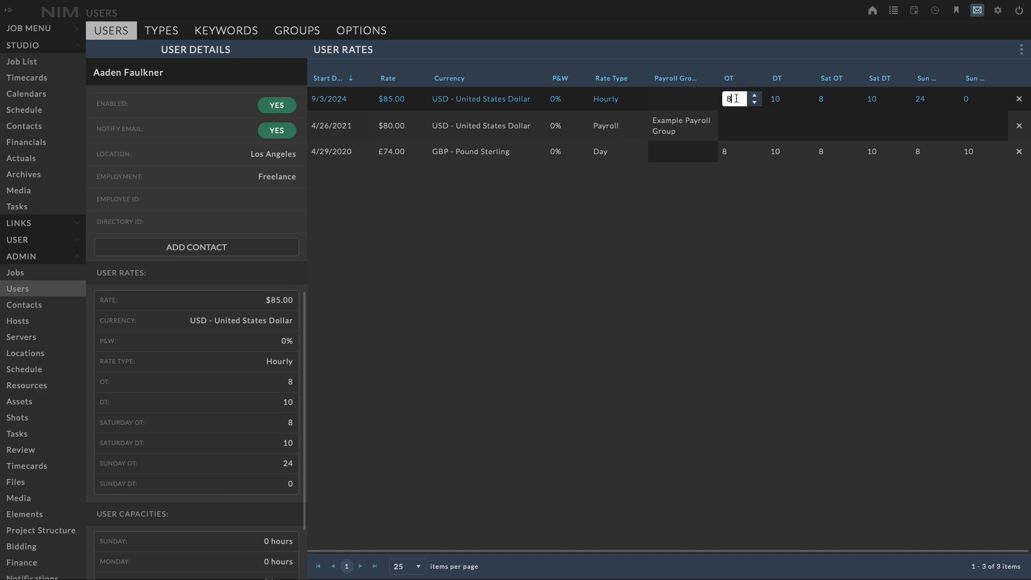
pyautogui.click(765, 51)
pyautogui.click(785, 101)
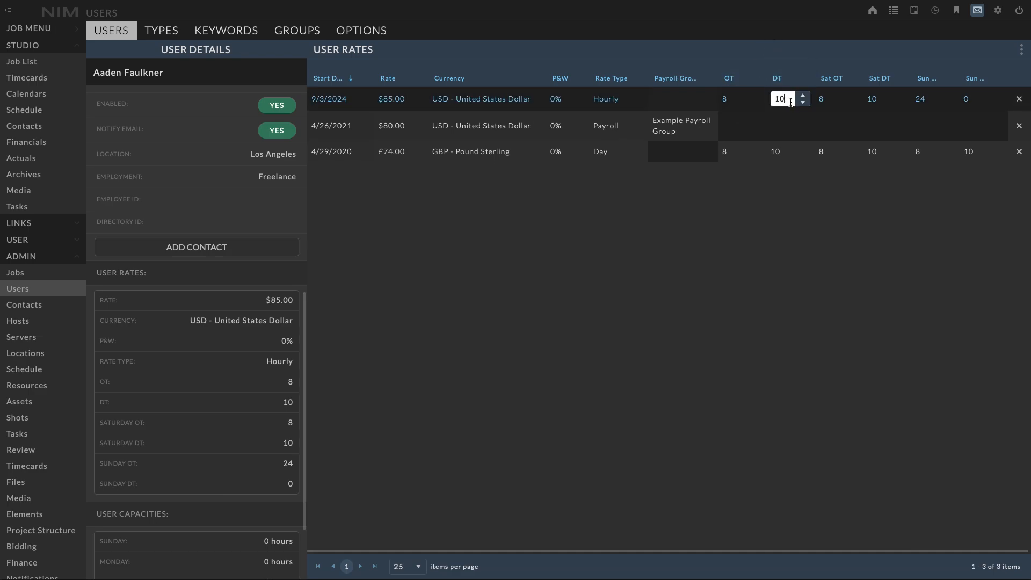
pyautogui.click(798, 54)
# Set the Saturday OT and Sunday OT thresholds of the hourly rate entry to 0 and widen the Sunday columns.
pyautogui.click(843, 102)
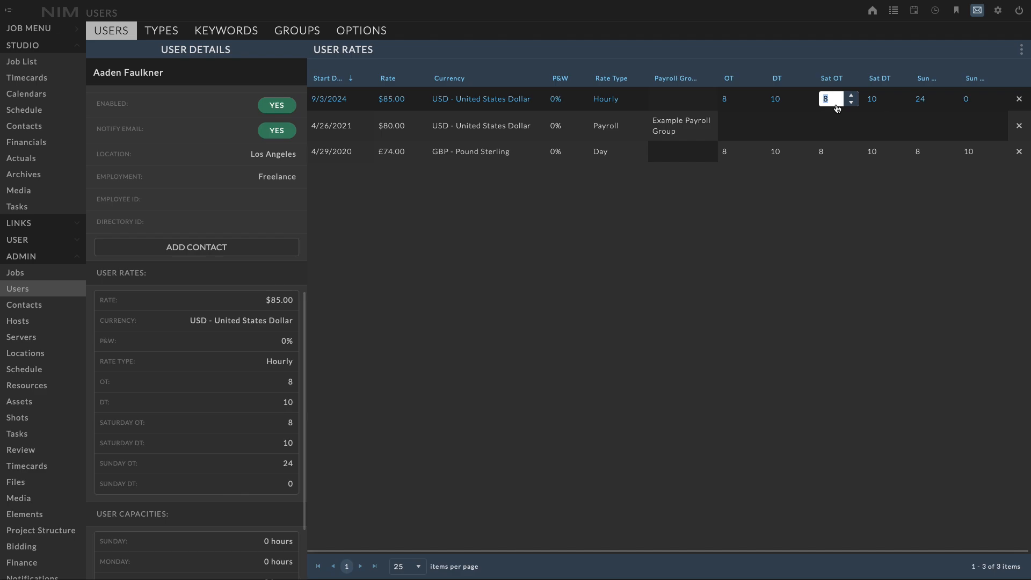
pyautogui.write('0')
pyautogui.press('Return')
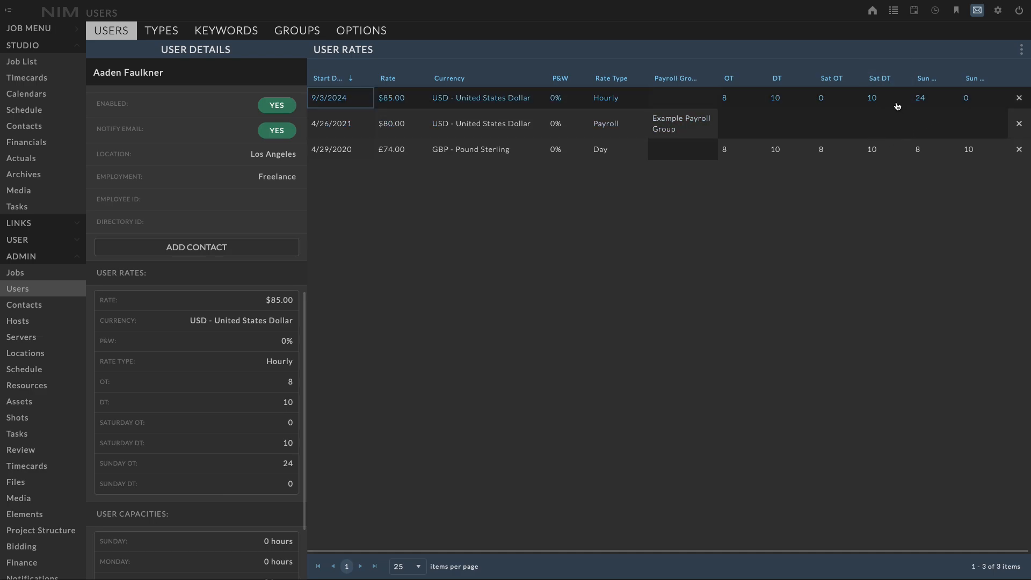
pyautogui.click(934, 107)
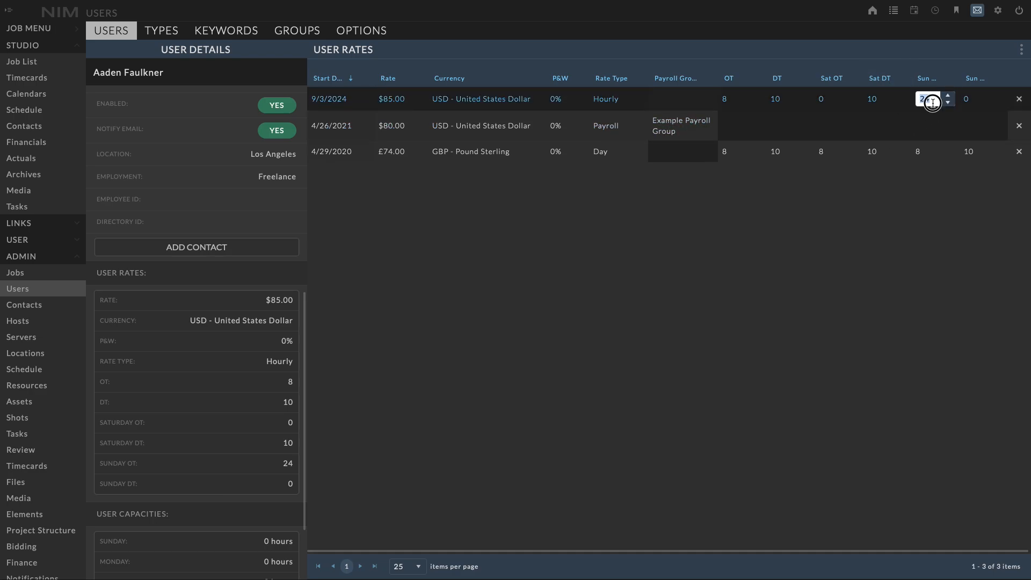
pyautogui.write('0')
pyautogui.press('Return')
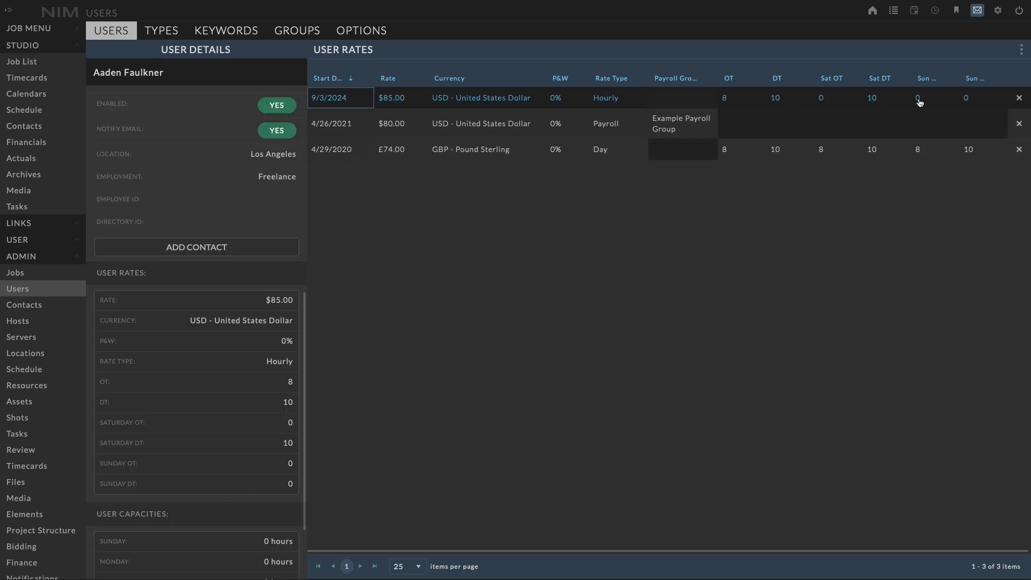
pyautogui.moveTo(959, 83); pyautogui.dragTo(1017, 79)
# Switch the new rate entry's rate type to Day and then to Fixed.
pyautogui.click(636, 106)
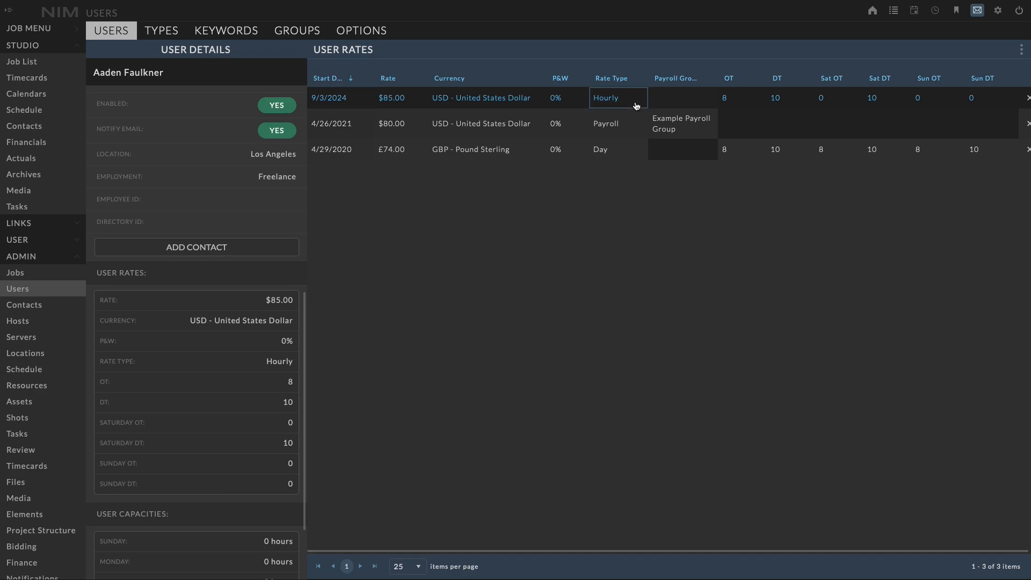
pyautogui.click(636, 106)
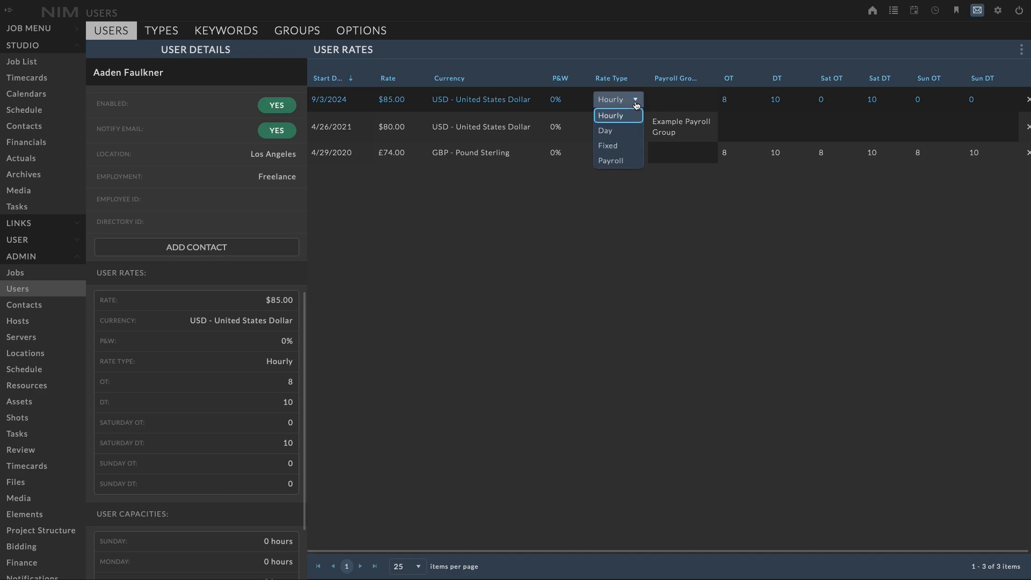
pyautogui.click(631, 136)
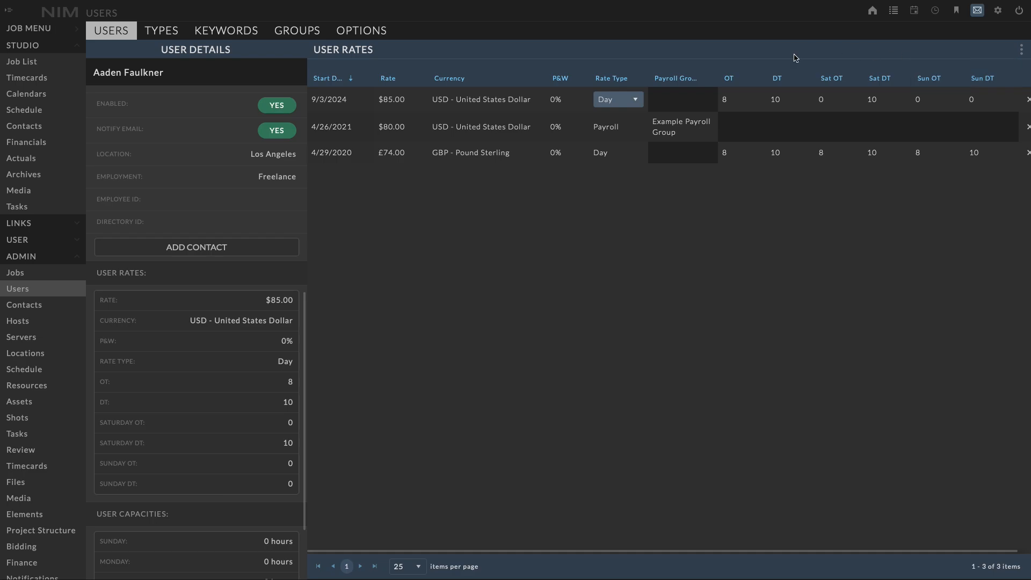
pyautogui.click(621, 100)
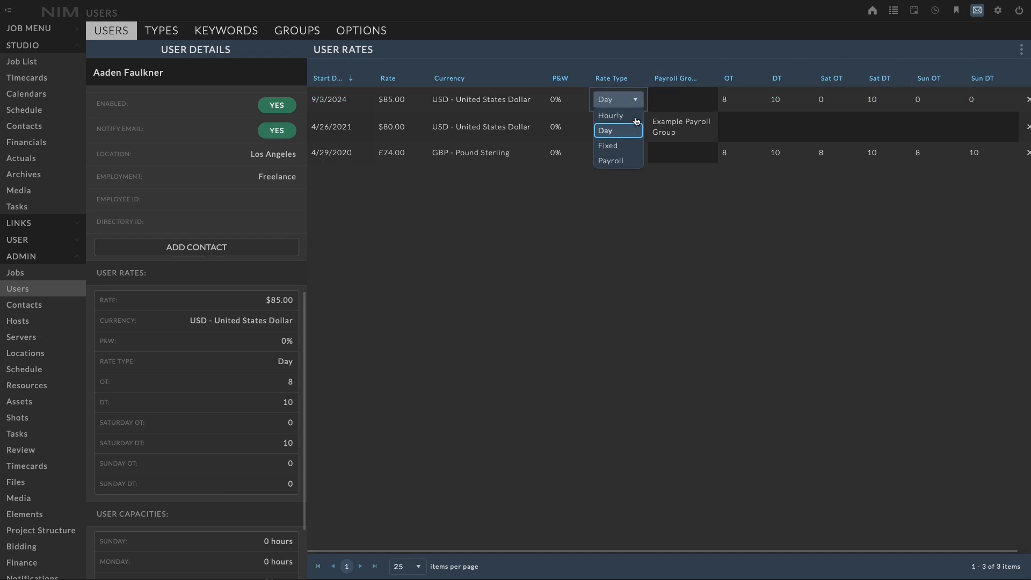
pyautogui.click(630, 146)
pyautogui.click(660, 47)
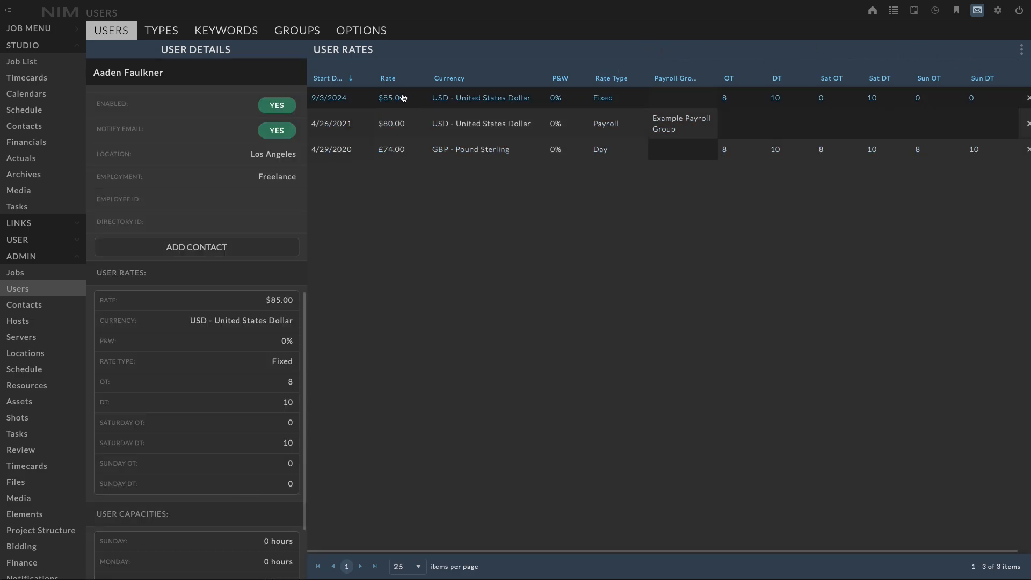
# Set the new rate entry's rate type to Payroll and assign it the CA & Company Rules payroll group.
pyautogui.click(618, 102)
pyautogui.click(621, 100)
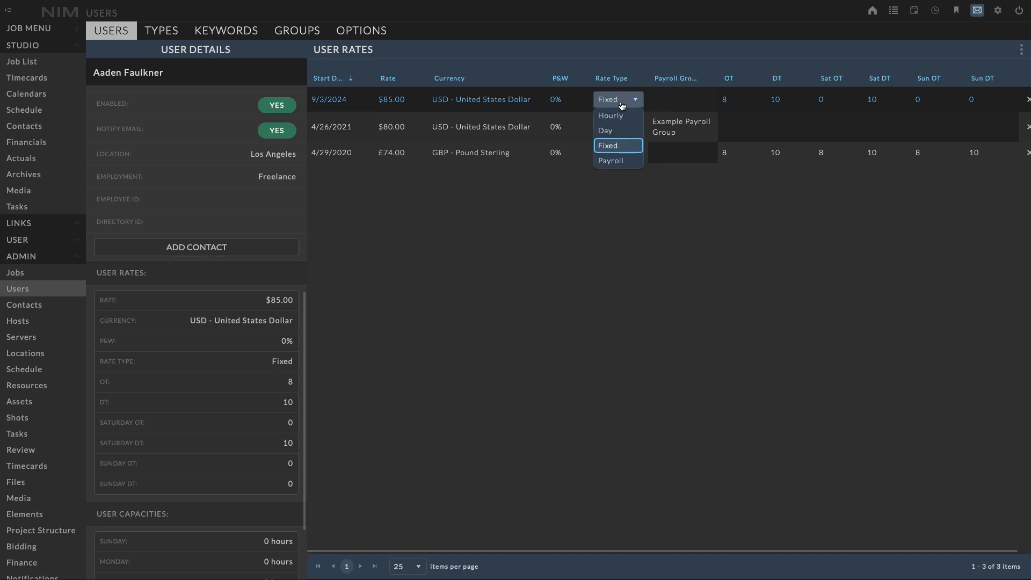
pyautogui.click(611, 160)
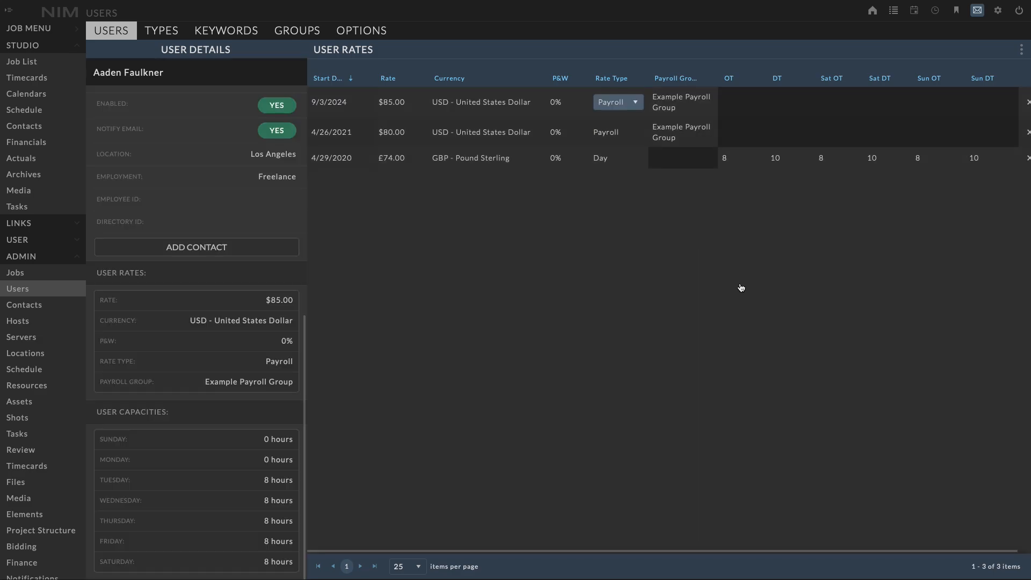
pyautogui.click(683, 105)
pyautogui.click(692, 102)
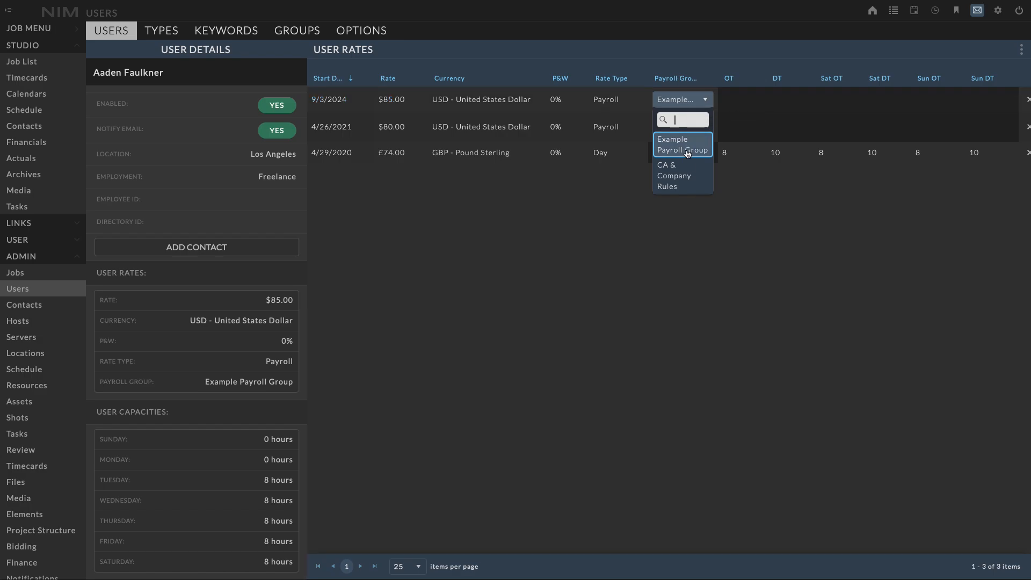
pyautogui.click(688, 179)
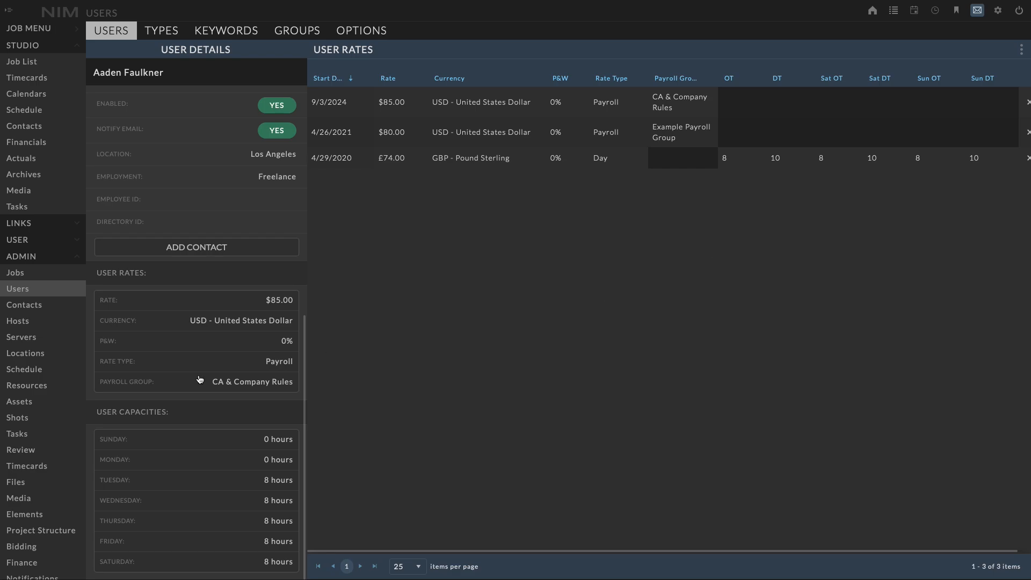
# Open the payroll rules in the timecard administration and display the California Overtime Rules set.
pyautogui.scroll(-2, 22, 467)
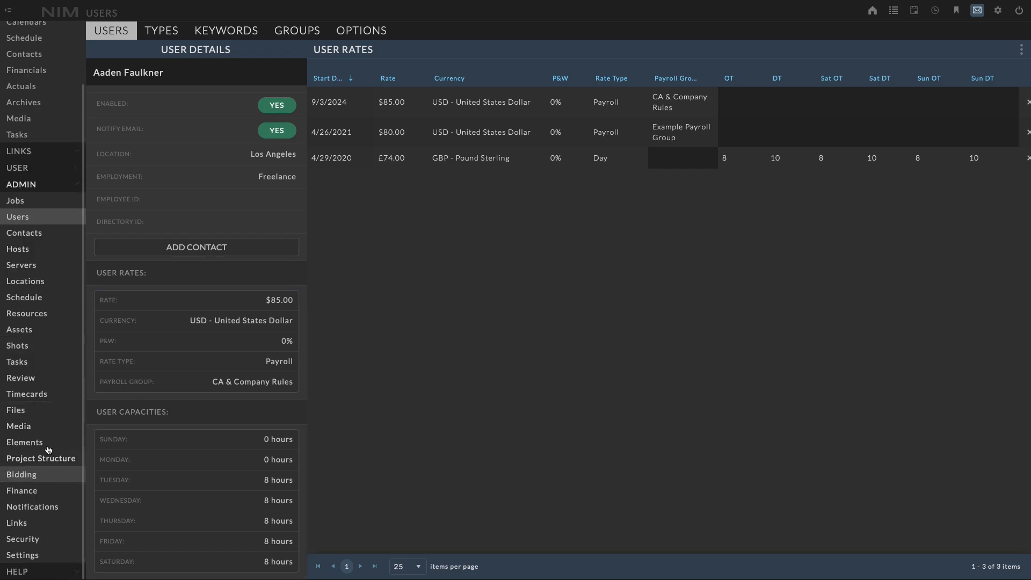
pyautogui.click(27, 393)
pyautogui.click(328, 30)
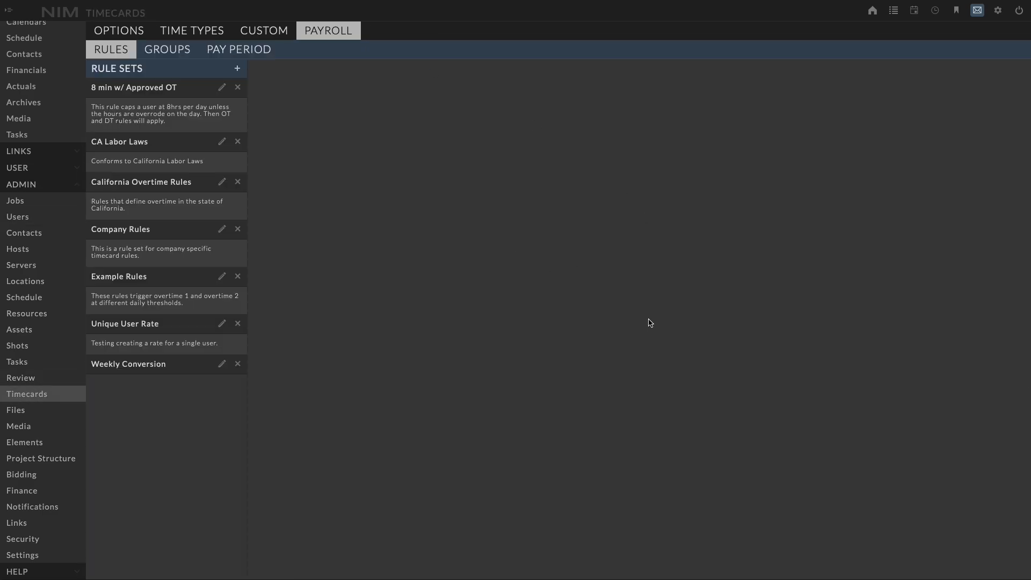
pyautogui.click(154, 207)
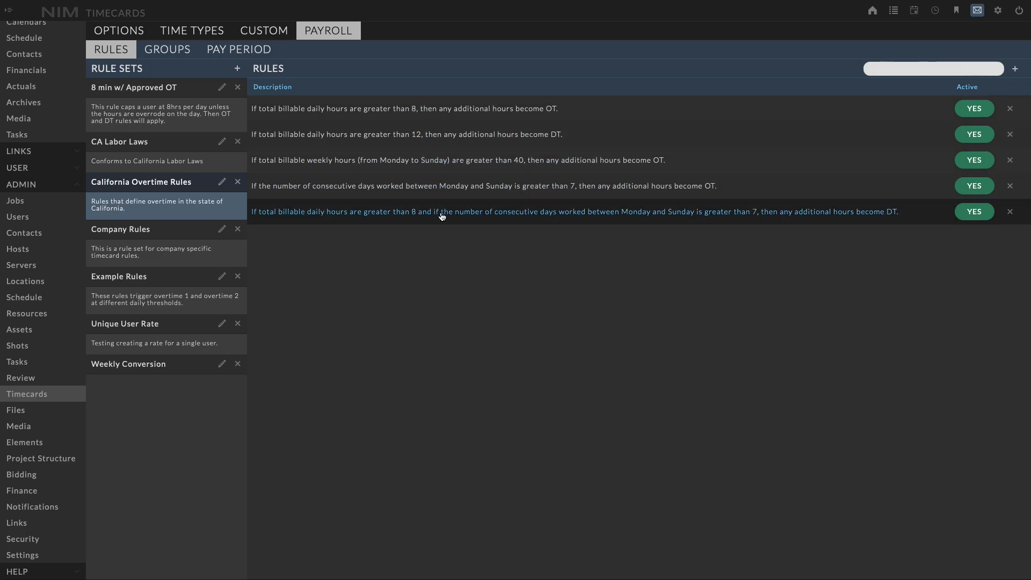
# Examine the condition and effect of the OT rule for more than 8 daily billable hours, and show the payroll groups.
pyautogui.click(396, 109)
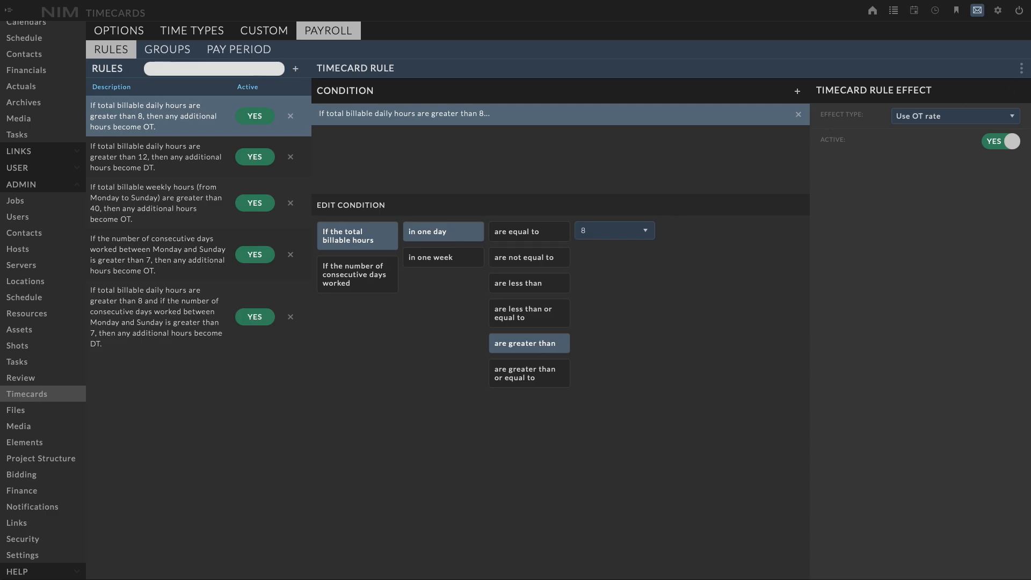
pyautogui.click(1022, 69)
pyautogui.click(1002, 72)
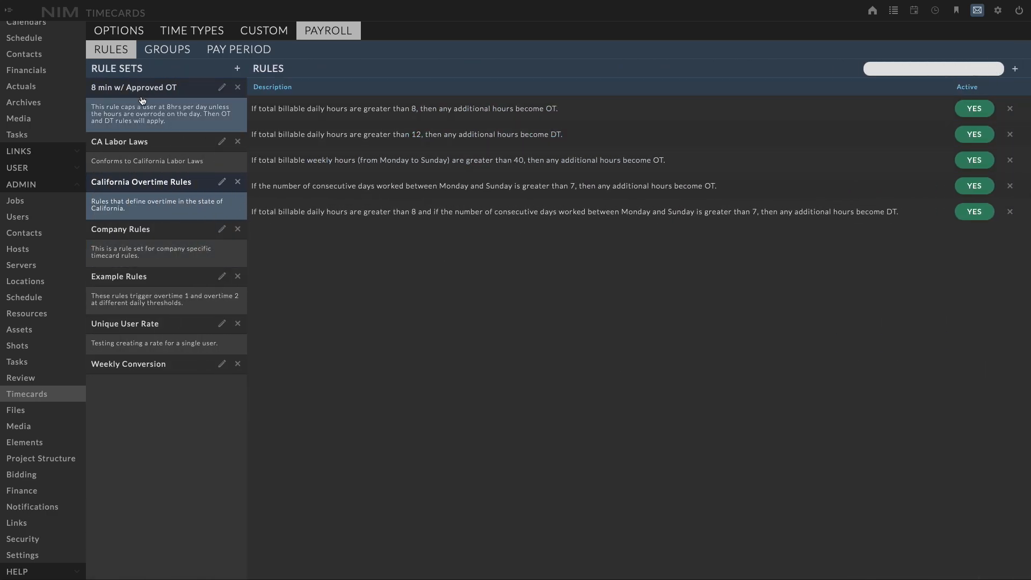
pyautogui.click(170, 49)
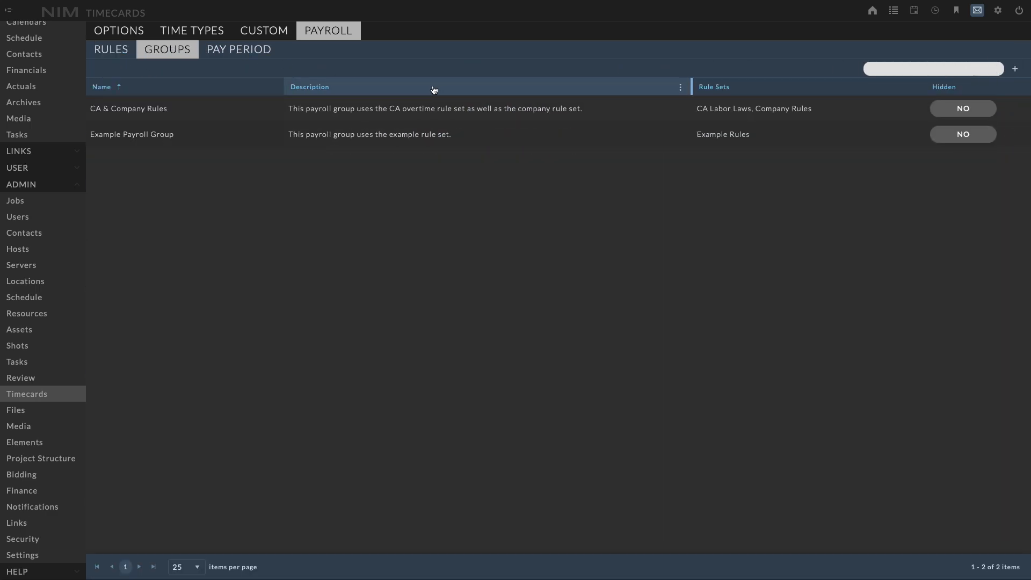
# Review the payroll group choices for the most recent user rate entry.
pyautogui.click(347, 115)
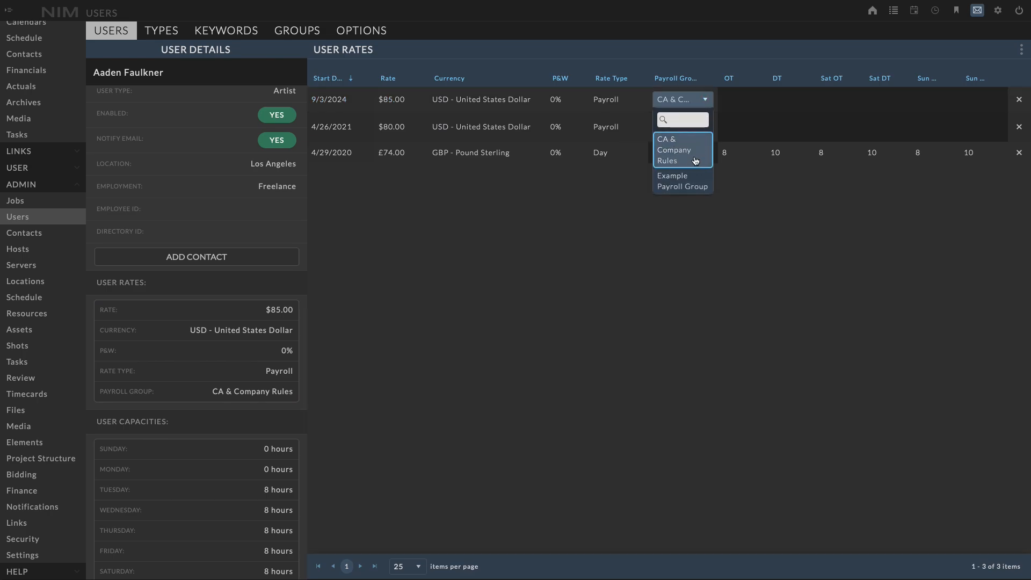
pyautogui.click(814, 254)
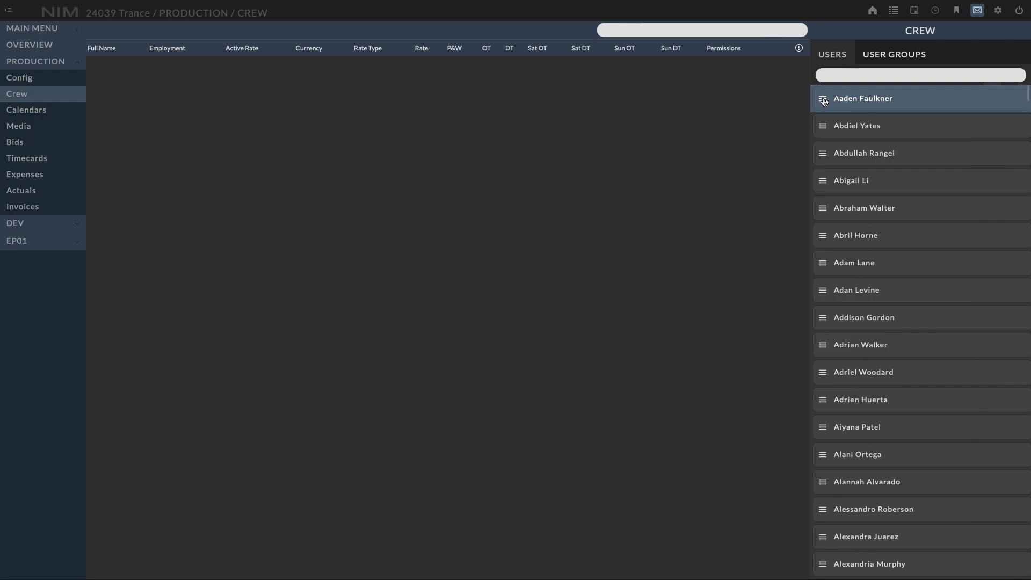
# Add the first and third listed users to the crew of job 24039 Trance.
pyautogui.moveTo(826, 104); pyautogui.dragTo(424, 158)
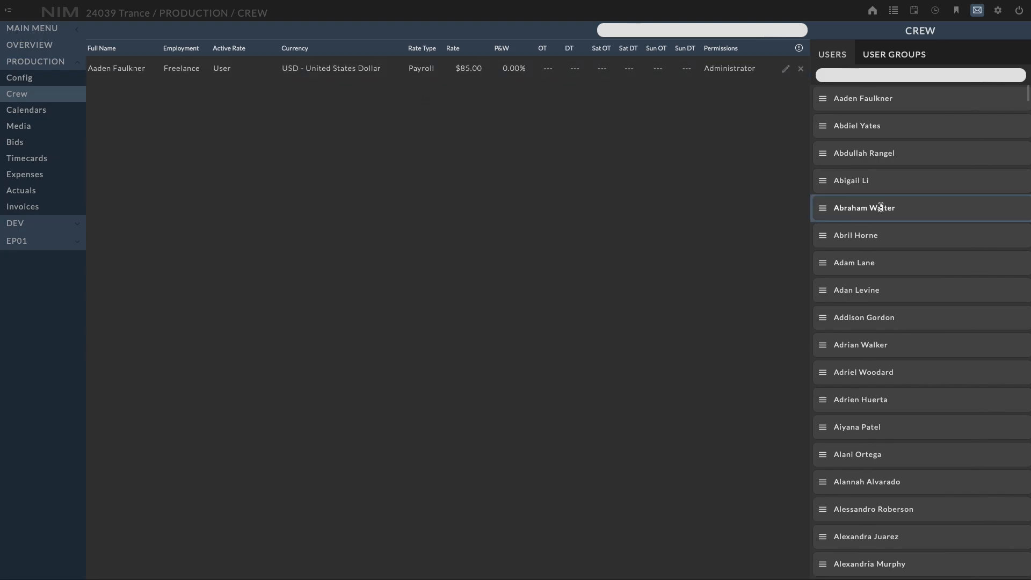
pyautogui.moveTo(820, 152); pyautogui.dragTo(424, 155)
# Override the second crew member's user rate for this job with a Day rate of $200 and save it.
pyautogui.click(785, 94)
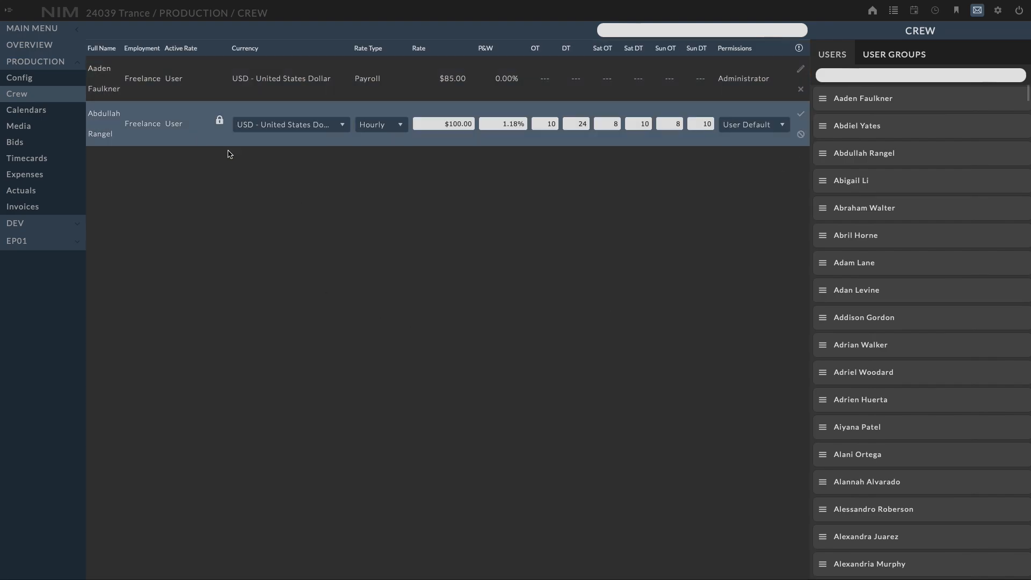
pyautogui.click(321, 125)
pyautogui.click(380, 125)
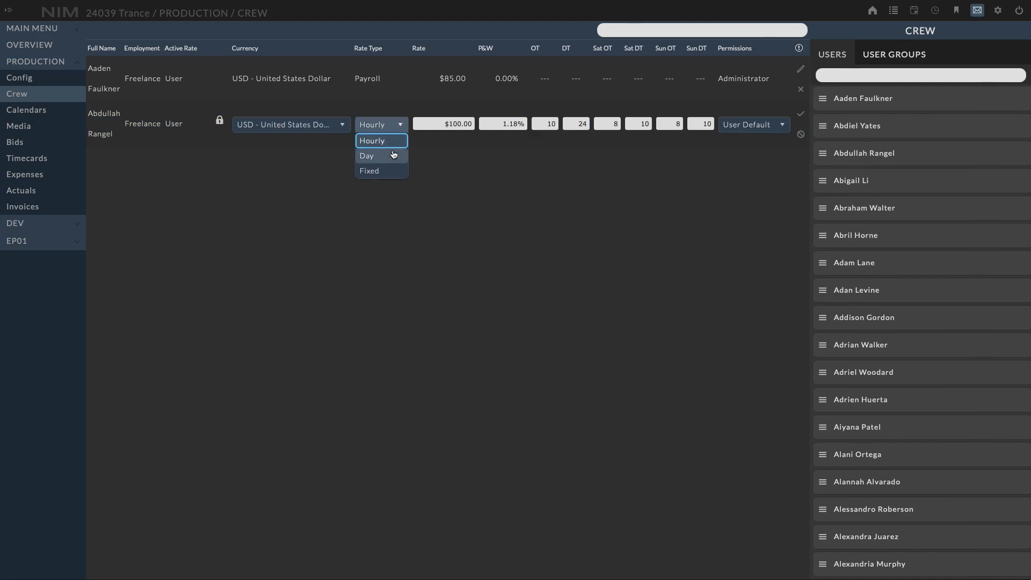
pyautogui.click(393, 156)
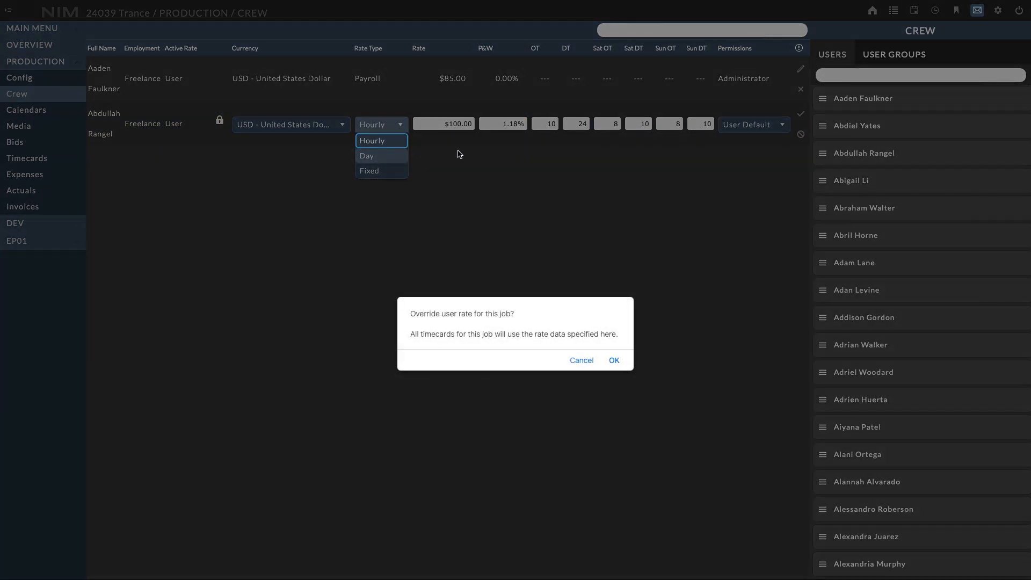
pyautogui.click(615, 363)
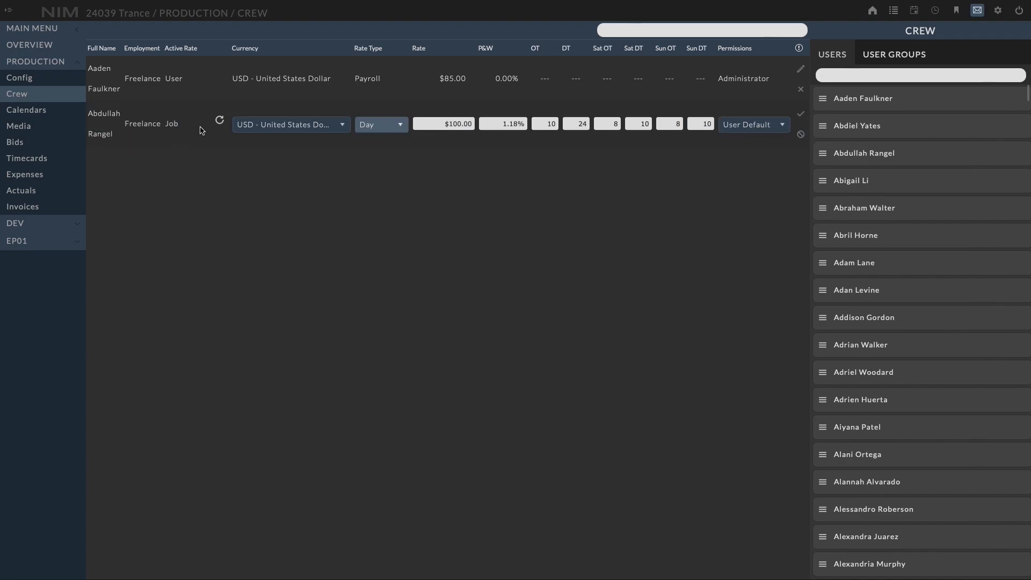
pyautogui.click(450, 125)
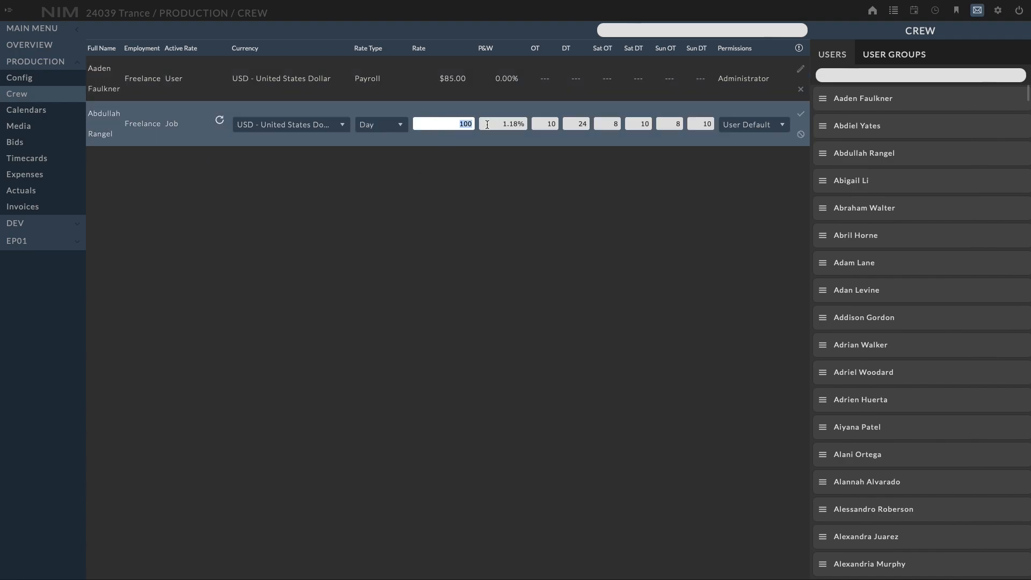
pyautogui.write('200')
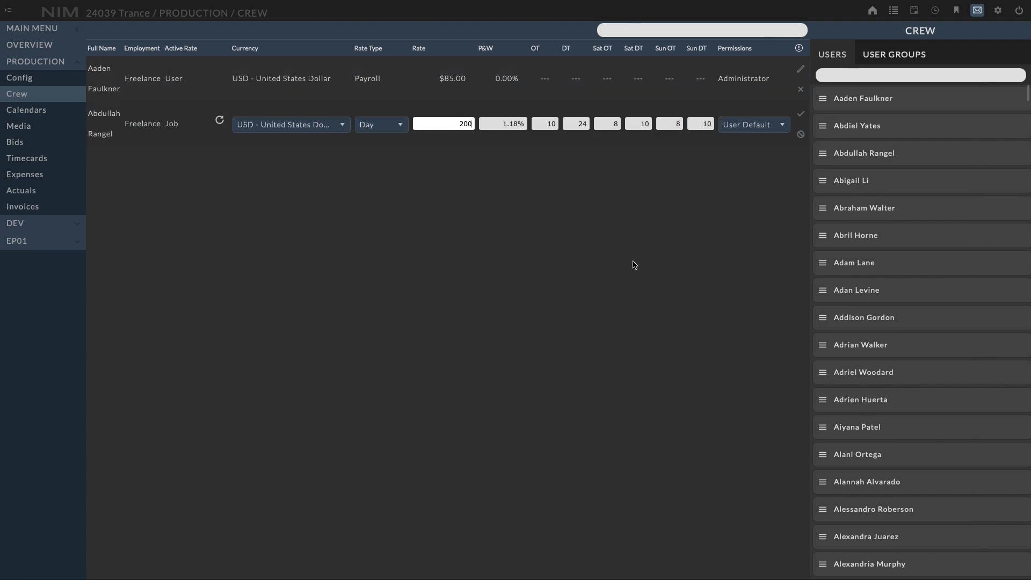
pyautogui.press('Return')
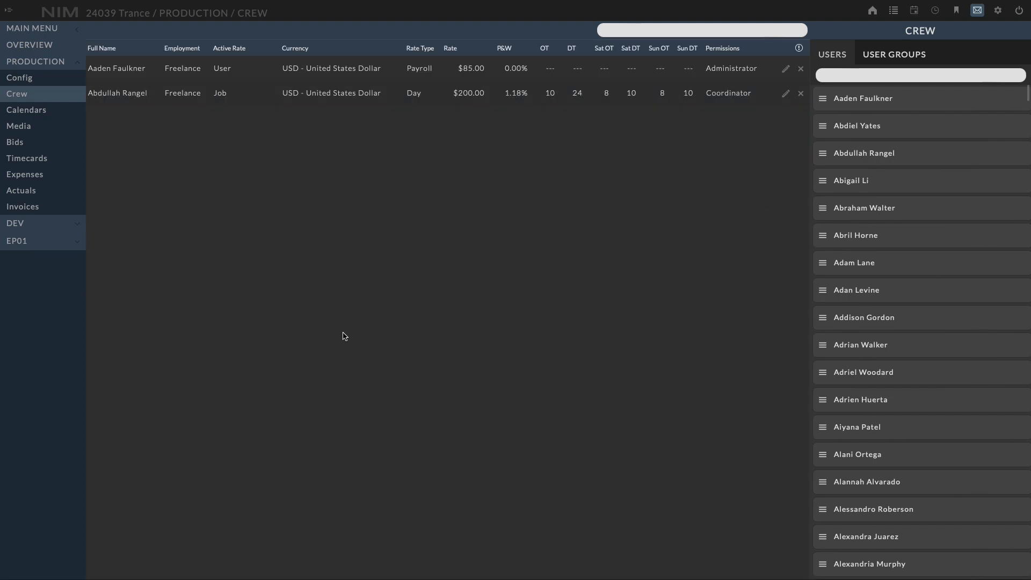
# Reset the second crew member's job rate to their current user rate.
pyautogui.click(786, 95)
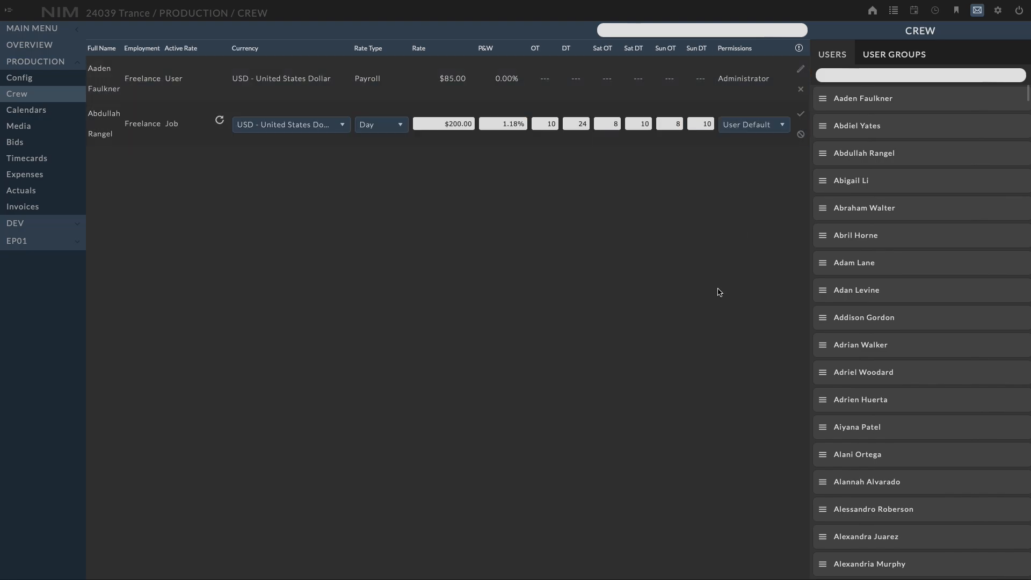
pyautogui.click(220, 121)
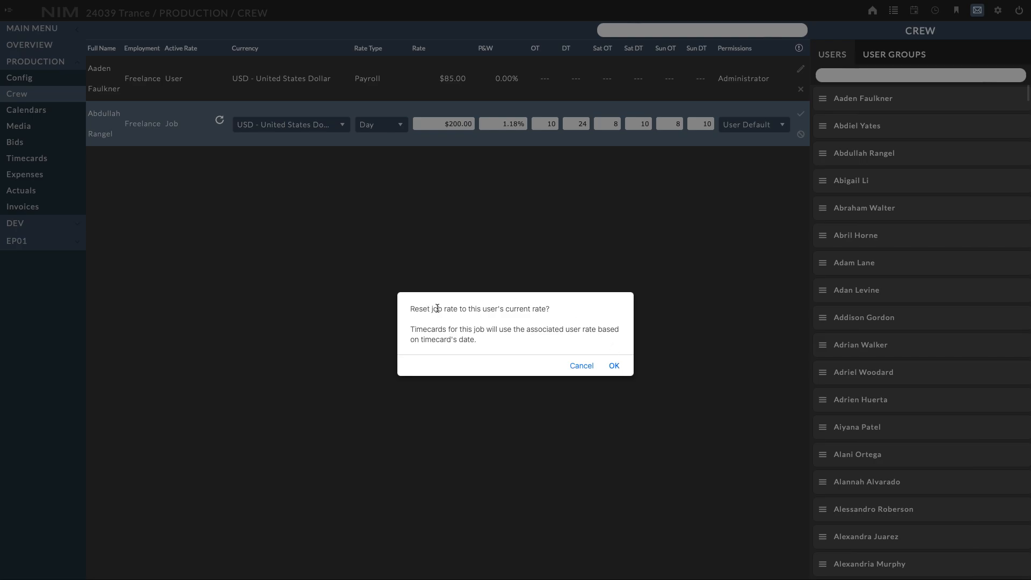
pyautogui.click(614, 366)
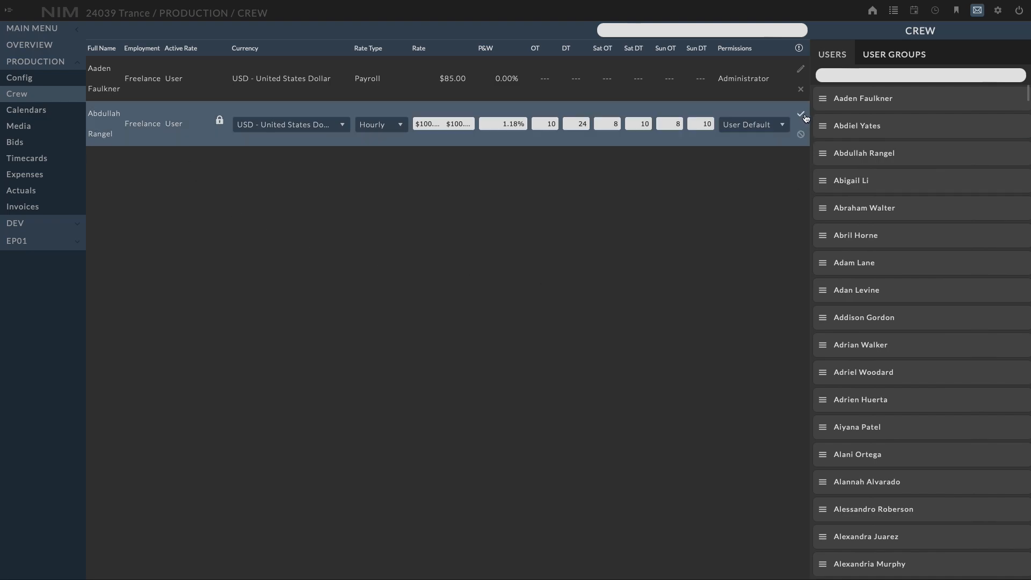
# Set the second crew member's permissions on this job to Supervisor and save the entry.
pyautogui.click(778, 129)
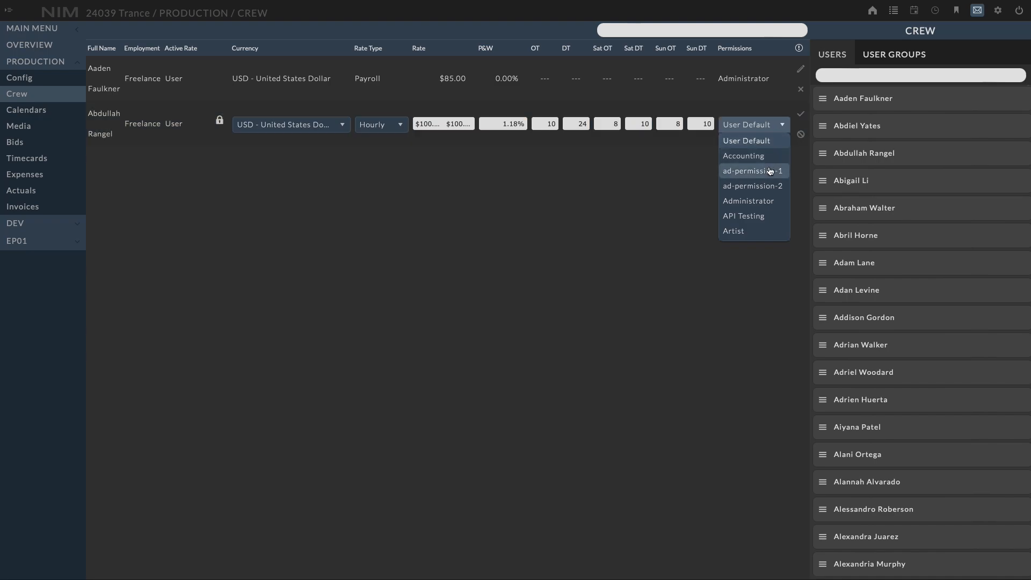
pyautogui.scroll(-3, 774, 171)
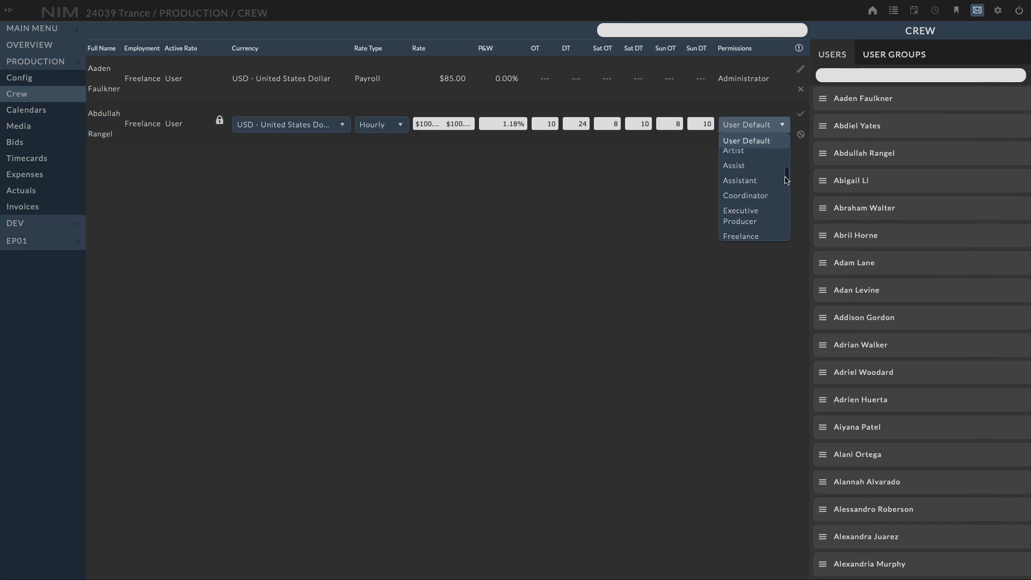
pyautogui.click(786, 179)
pyautogui.moveTo(787, 180); pyautogui.dragTo(782, 222)
pyautogui.click(743, 227)
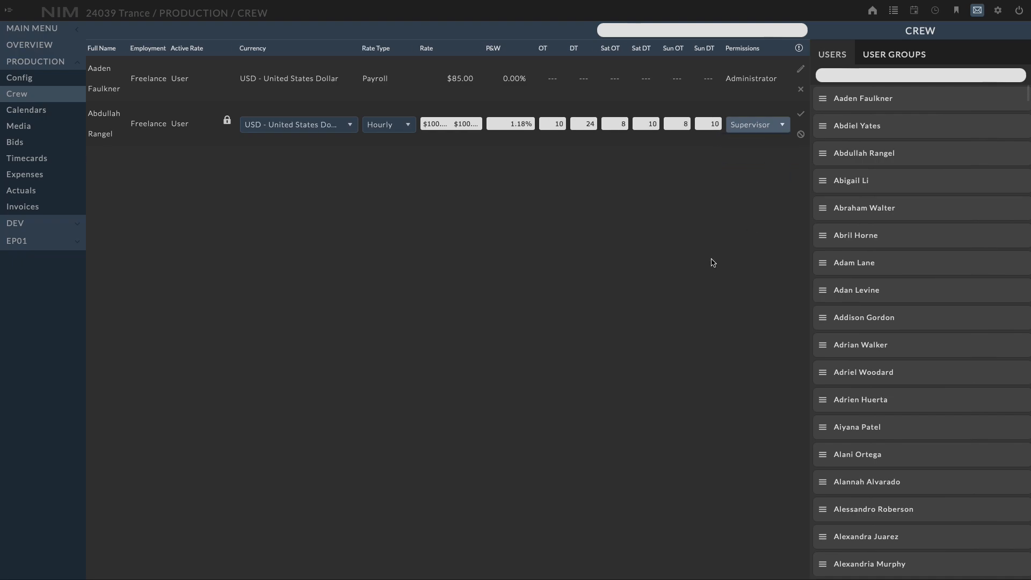
pyautogui.click(801, 117)
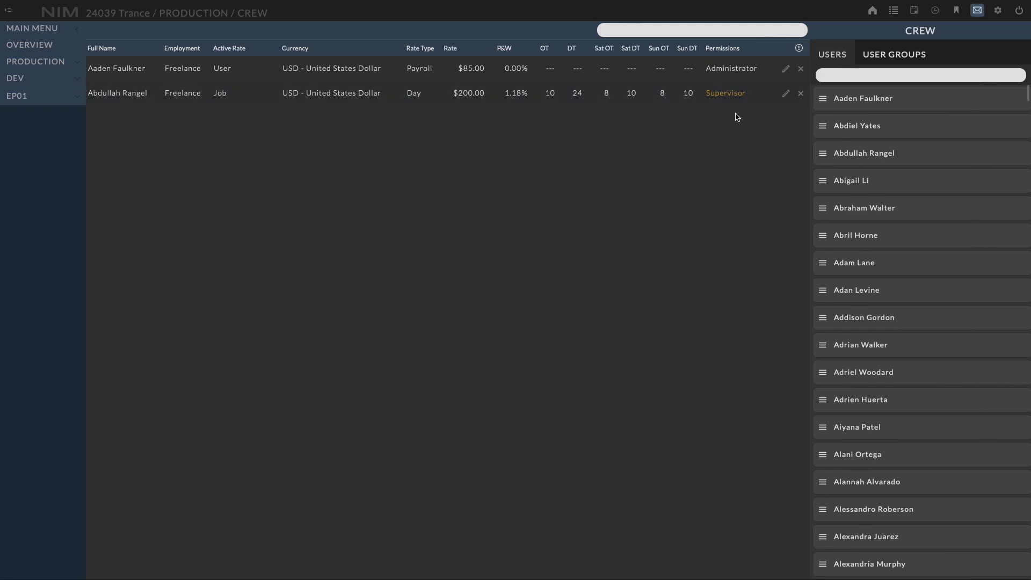
# Add the Animators user group to the job's crew.
pyautogui.click(909, 53)
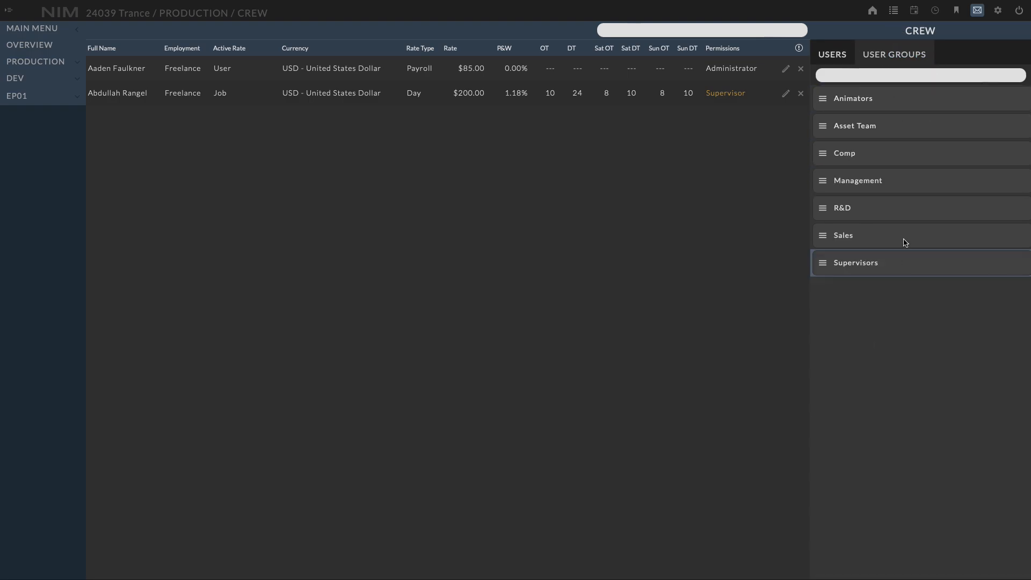
pyautogui.moveTo(824, 101); pyautogui.dragTo(354, 204)
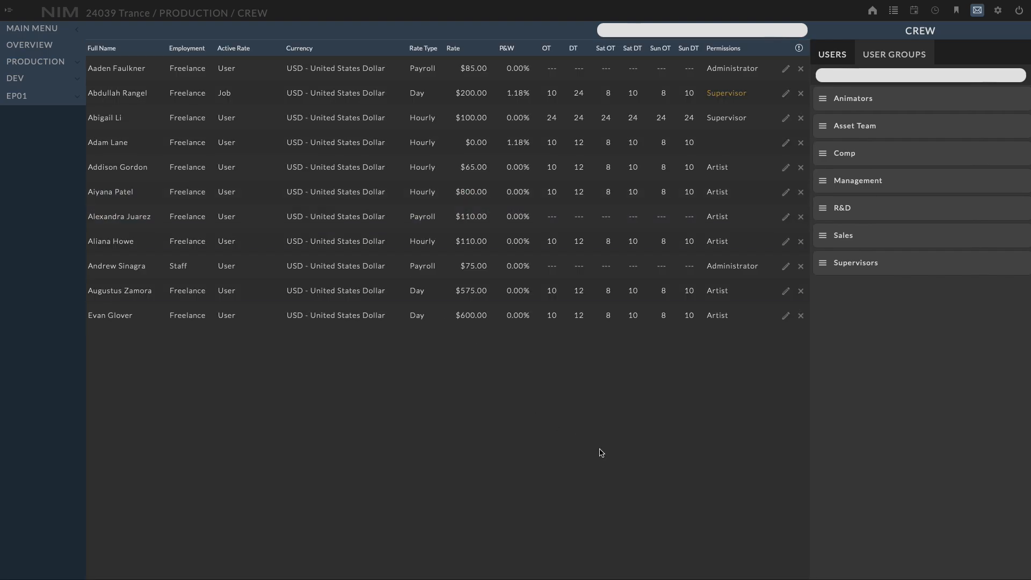